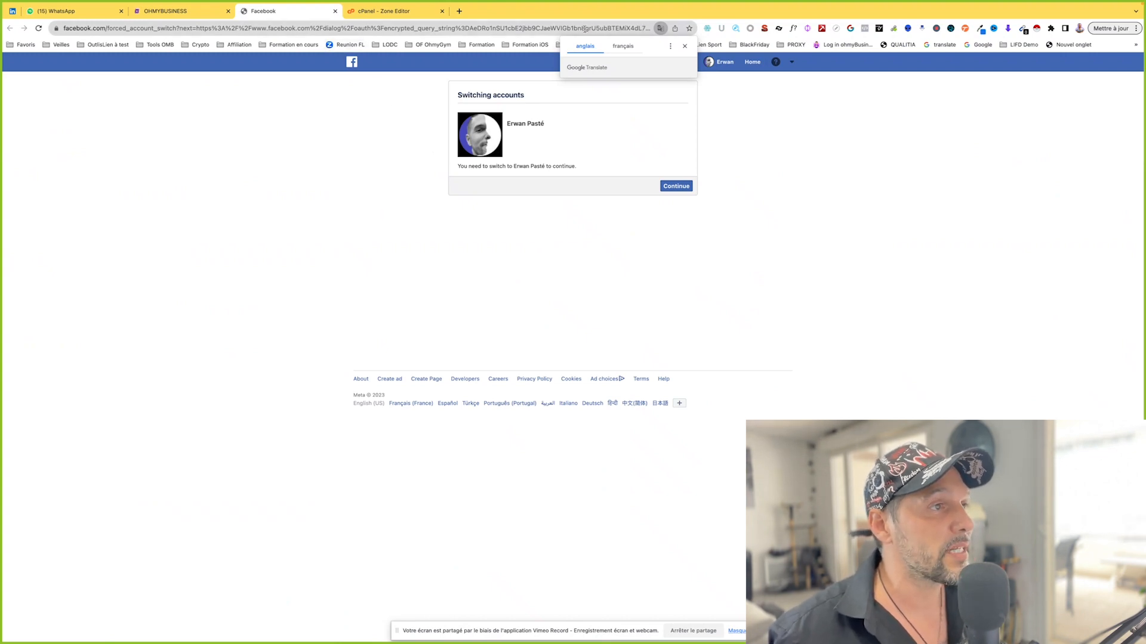
- Continue with the requested Facebook account switch and choose Ohmybusiness as the Facebook page to link to this location
drag(638, 28, 587, 28)
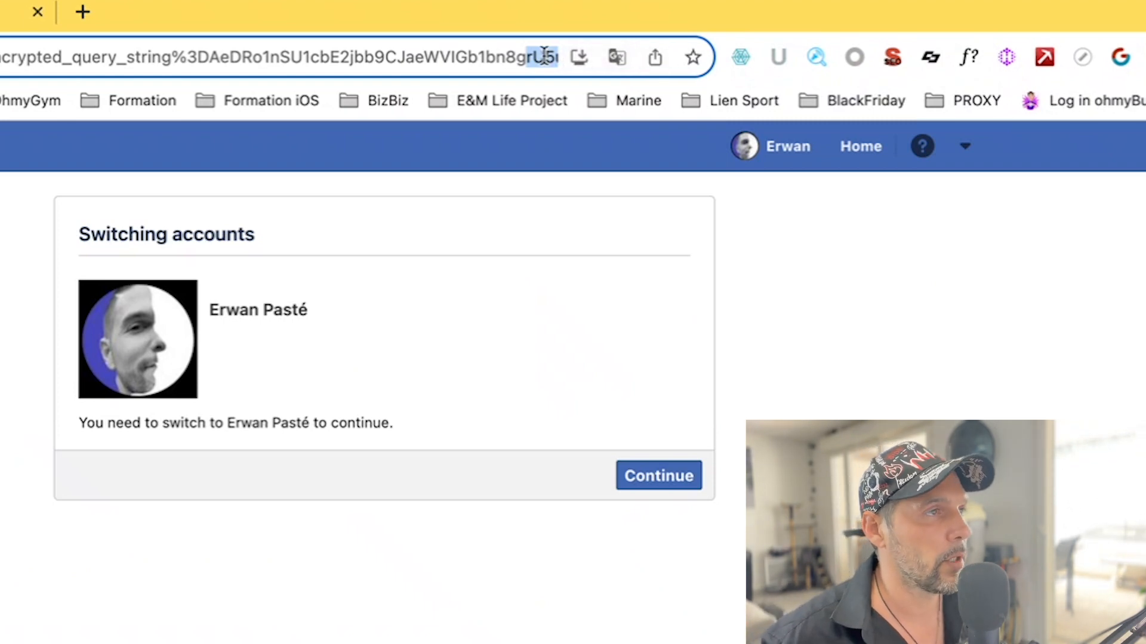
click(647, 477)
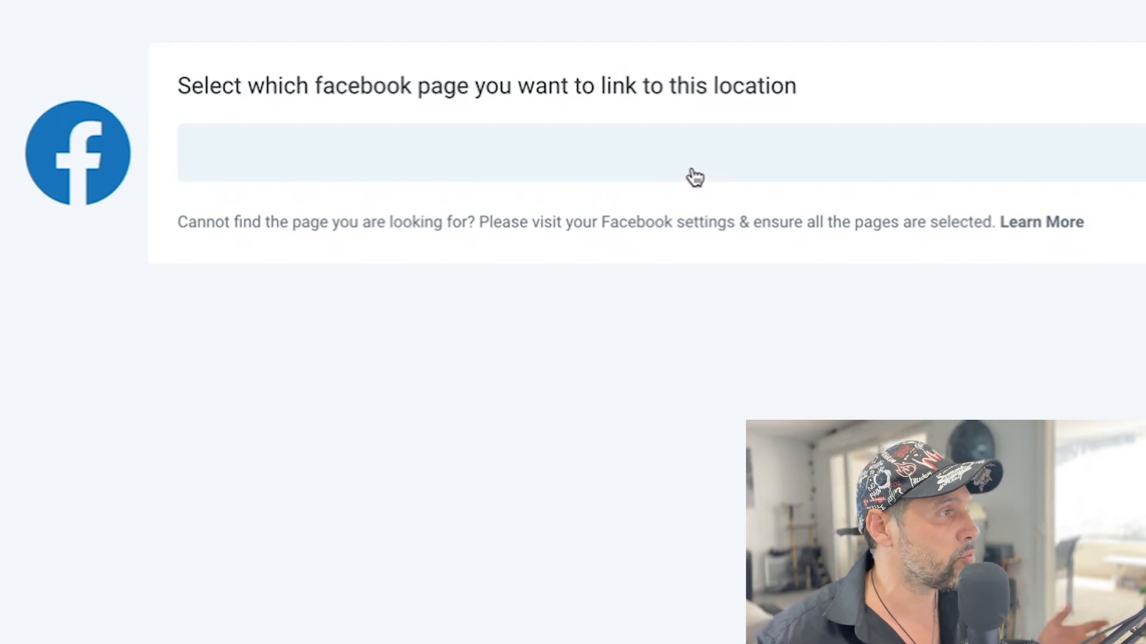
click(695, 177)
click(310, 419)
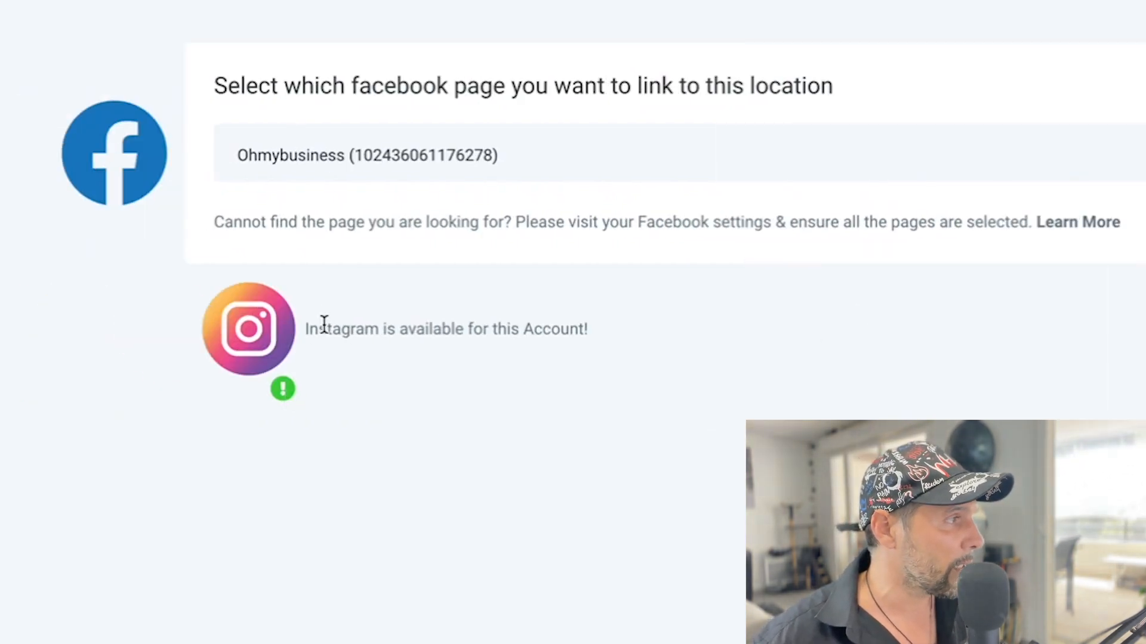
drag(324, 323, 540, 324)
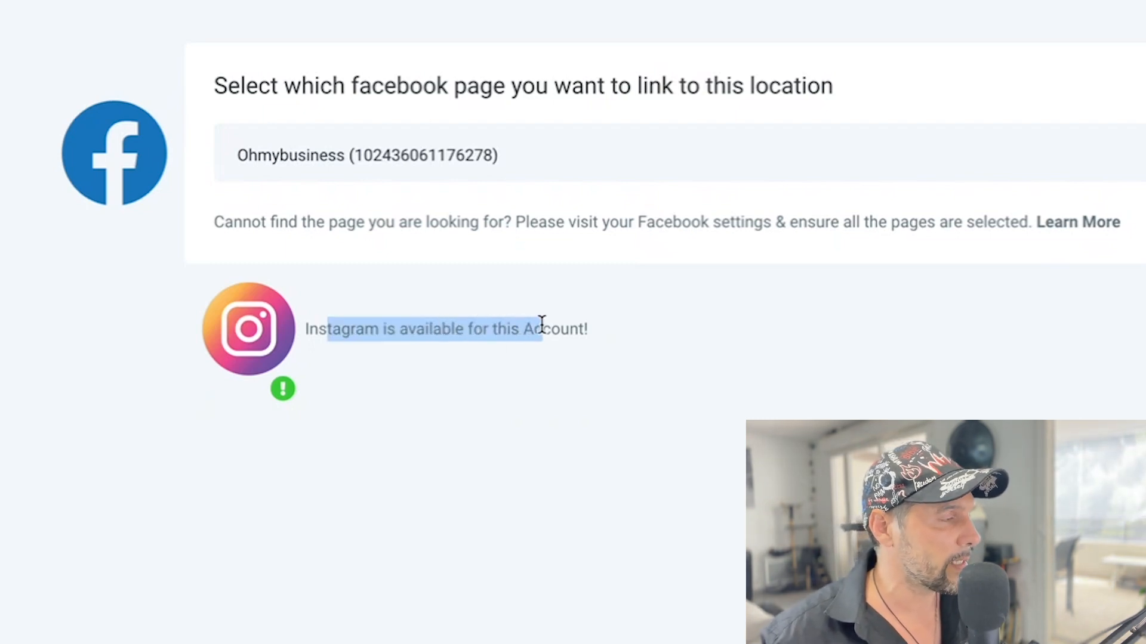
click(540, 325)
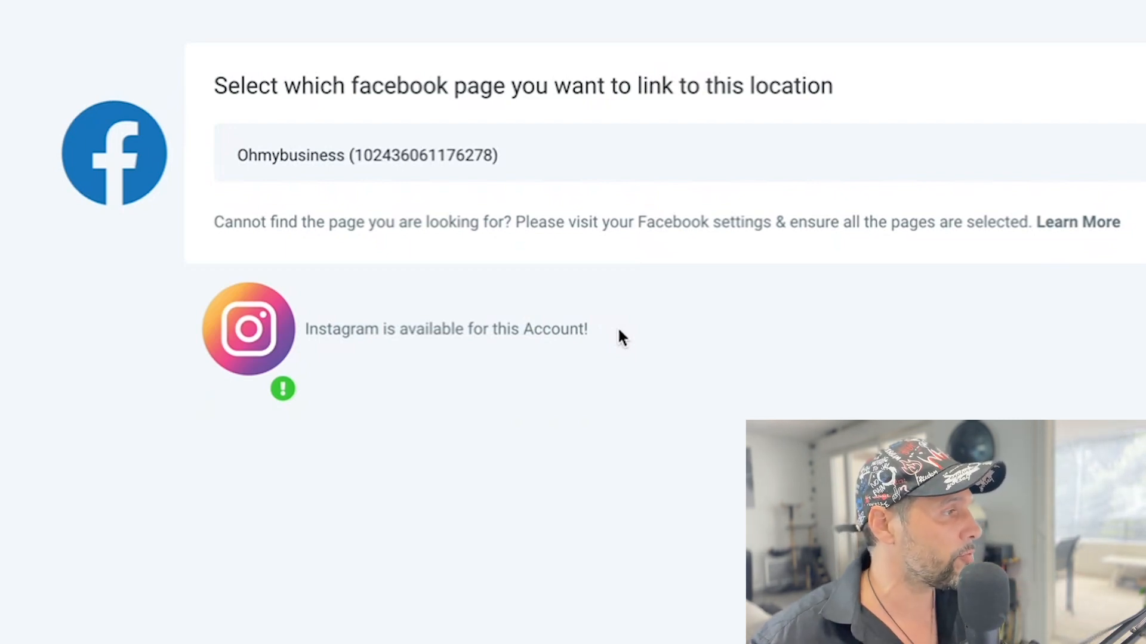
drag(598, 327, 358, 328)
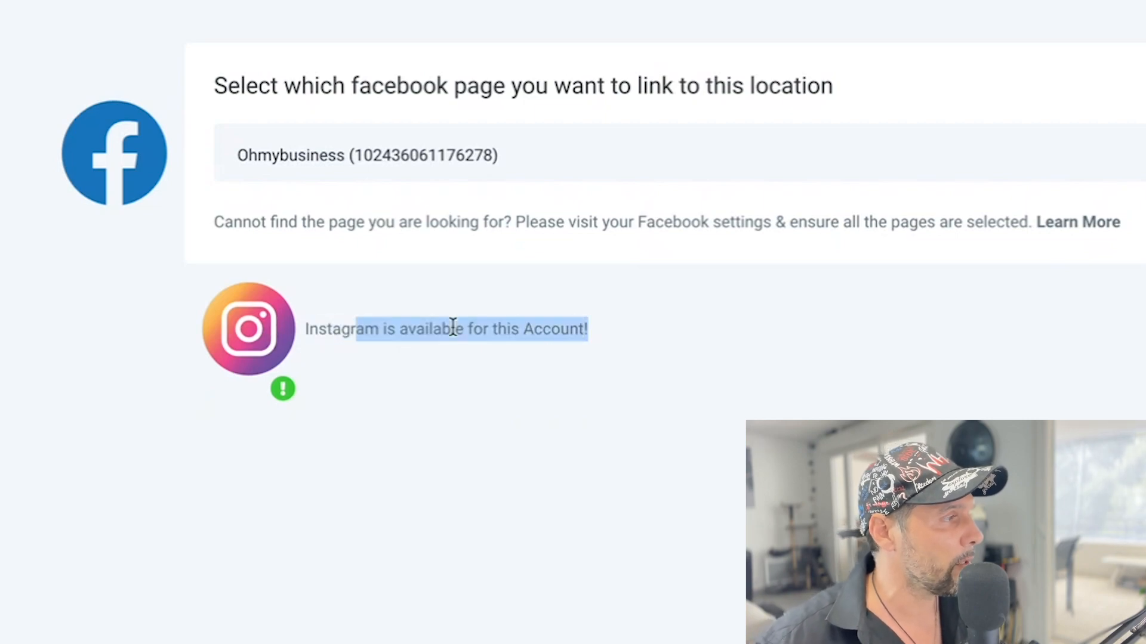
- Switch to Safari with Facebook open, open the Ohmybusiness page from the managed pages, and switch into its profile
key(super+Tab)
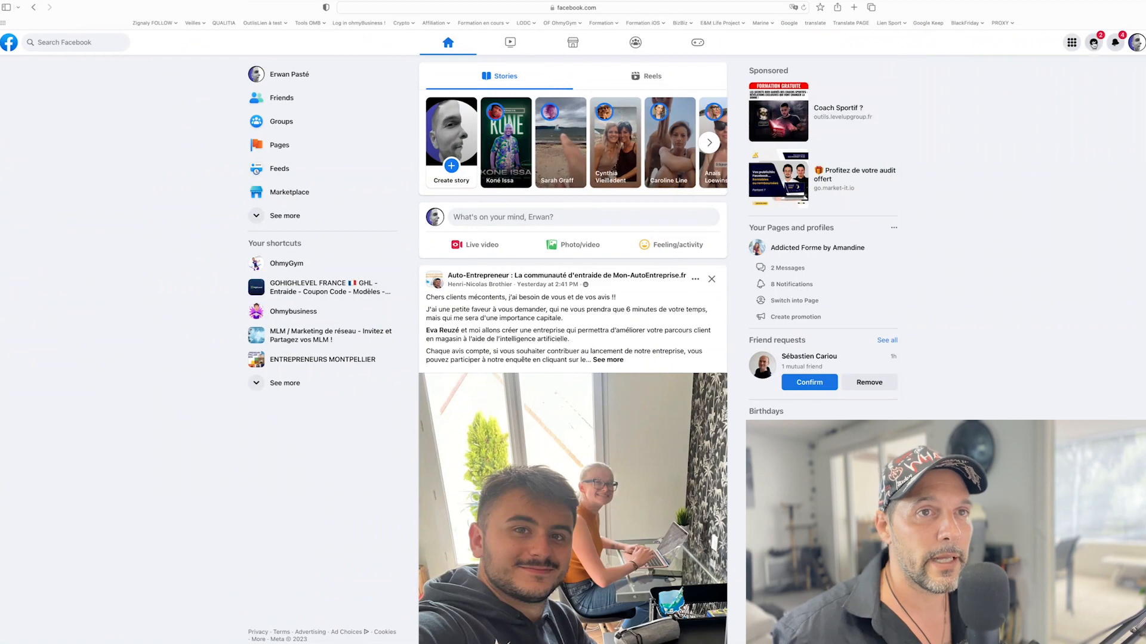
click(1072, 41)
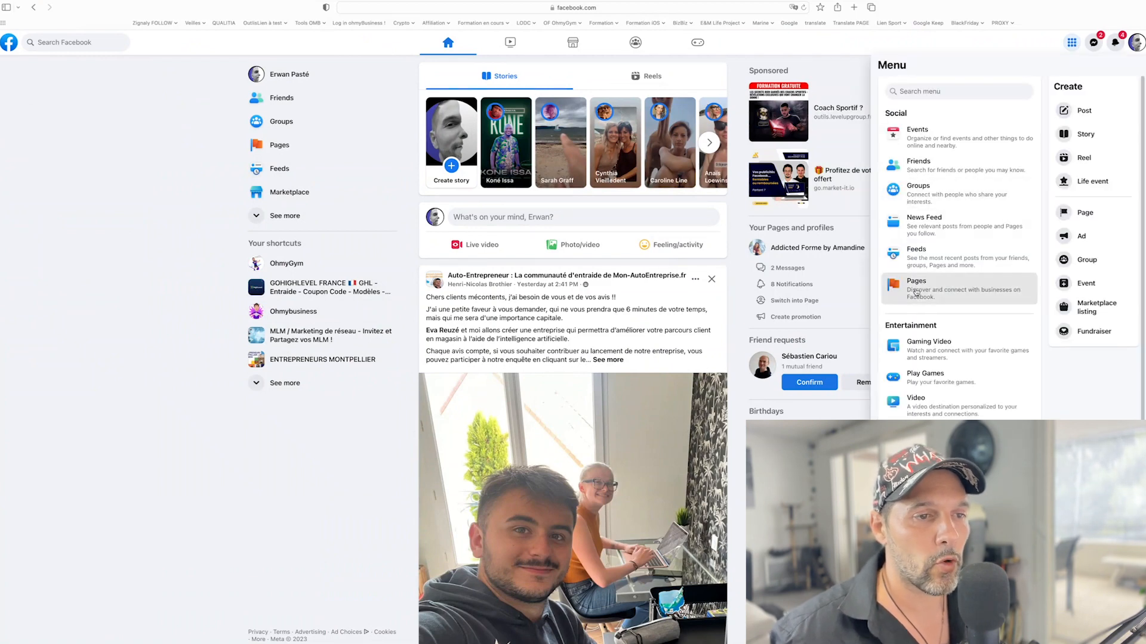
click(914, 289)
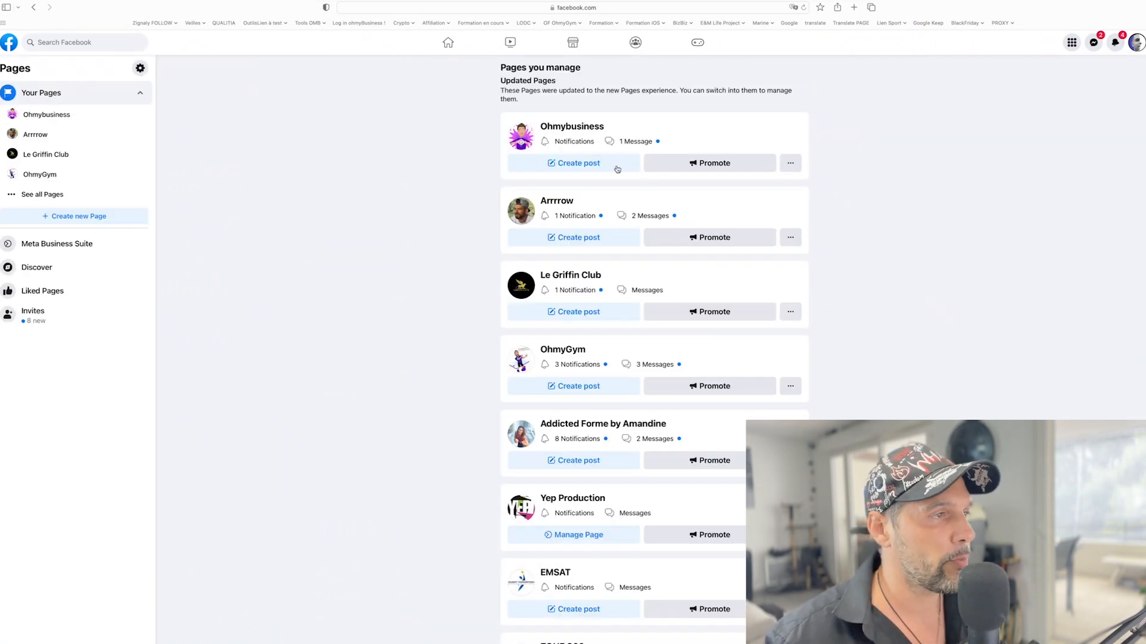
click(555, 127)
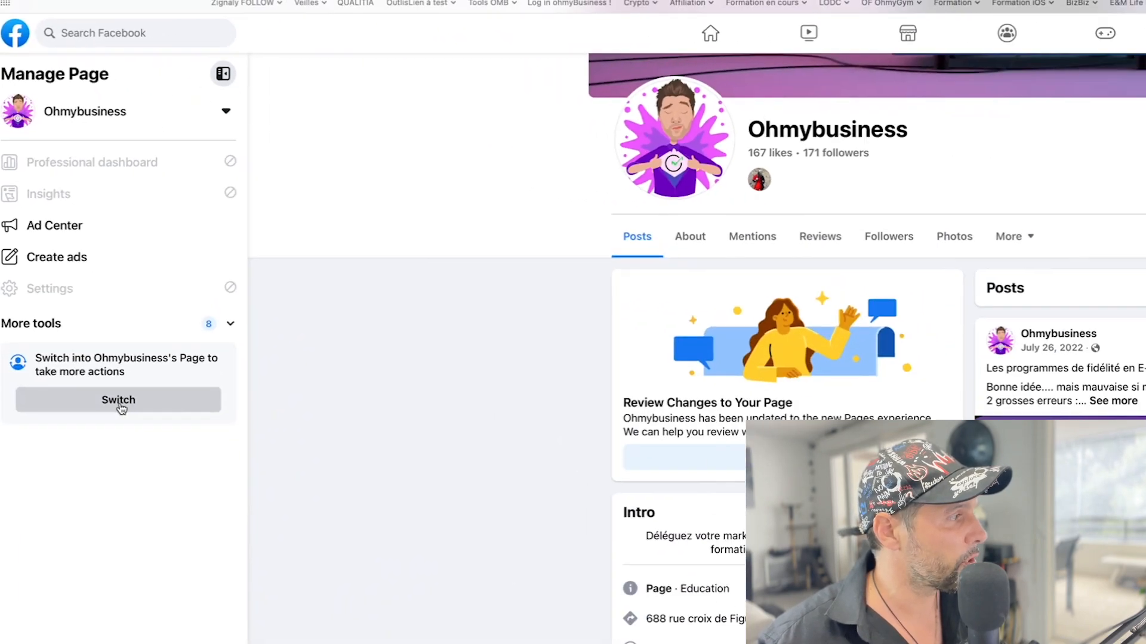
click(119, 406)
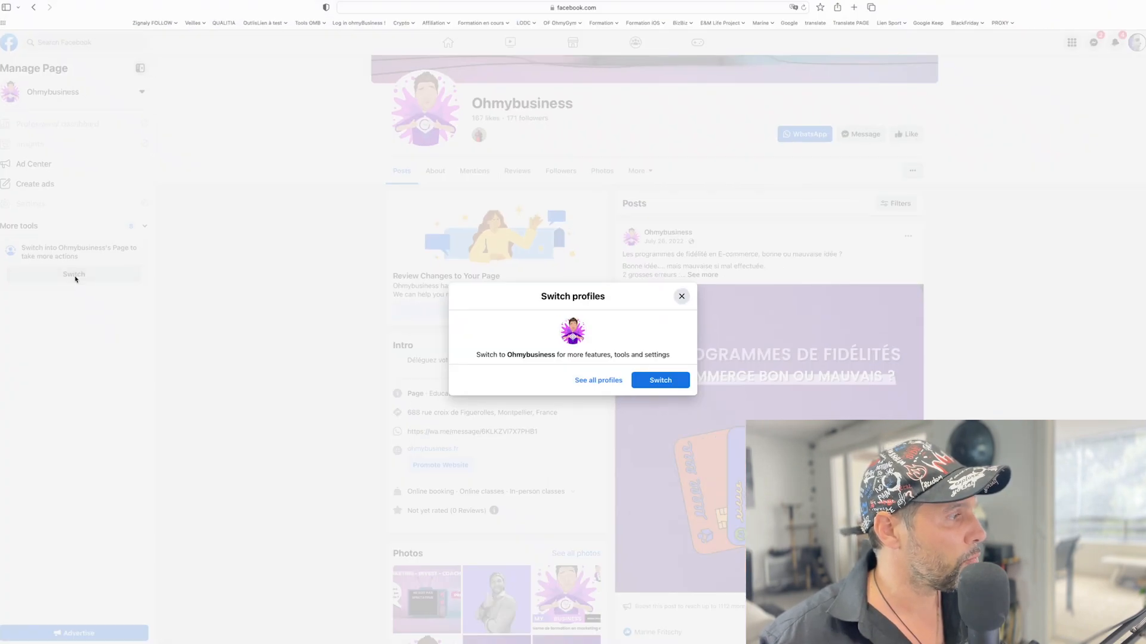
click(667, 381)
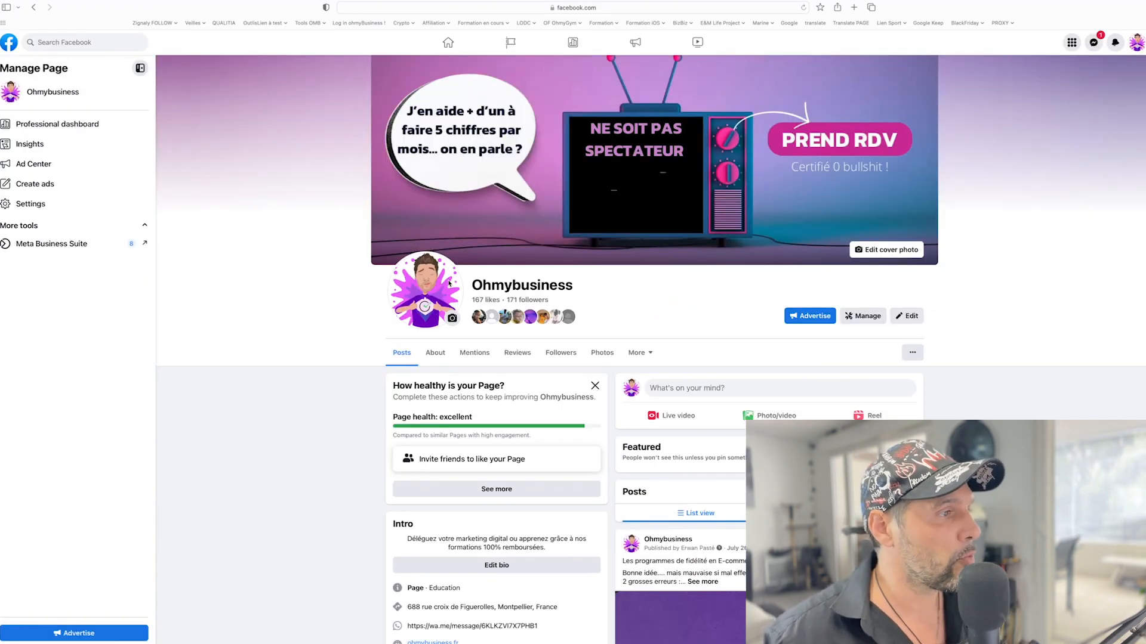
- Review the Instagram connection in the Ohmybusiness page's linked accounts settings, and close the Facebook window
scroll(330, 248, down, 3)
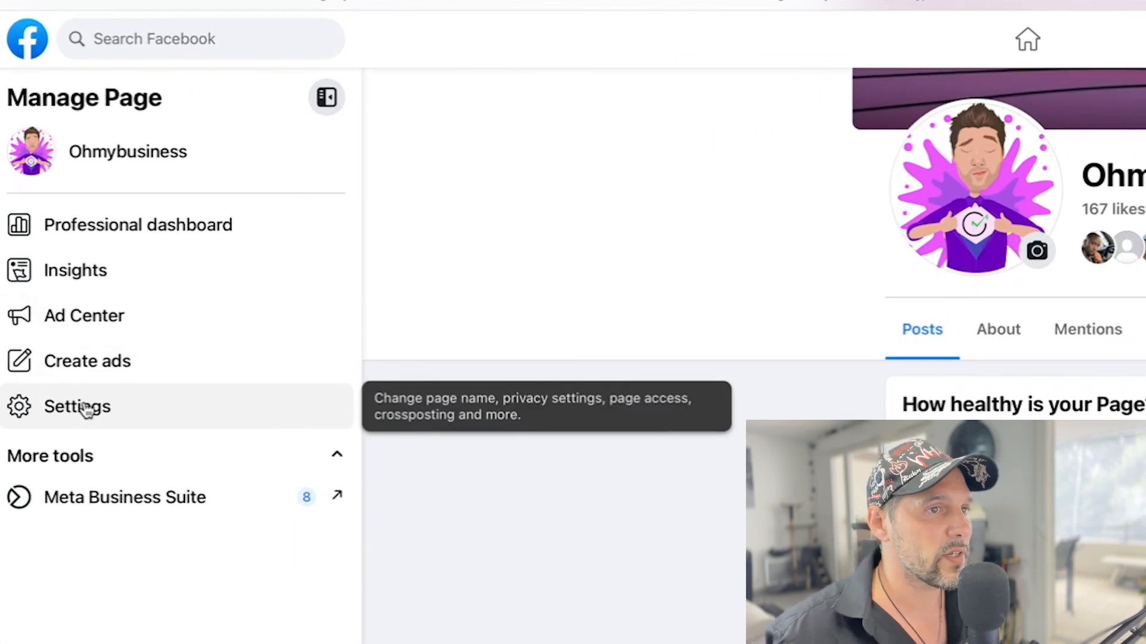
click(84, 408)
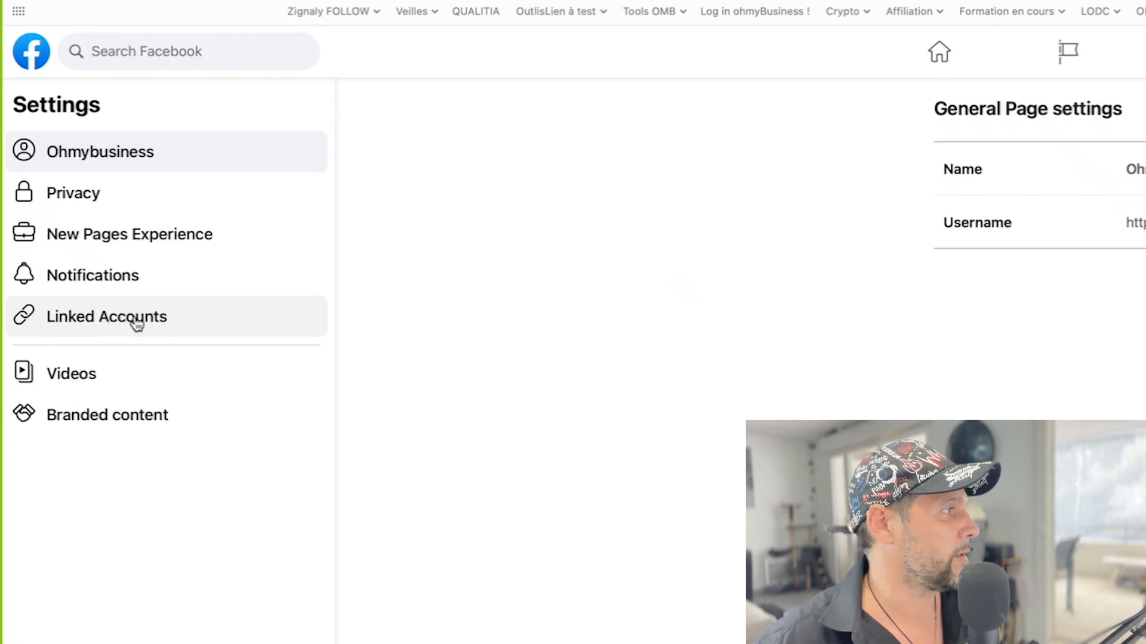
click(137, 322)
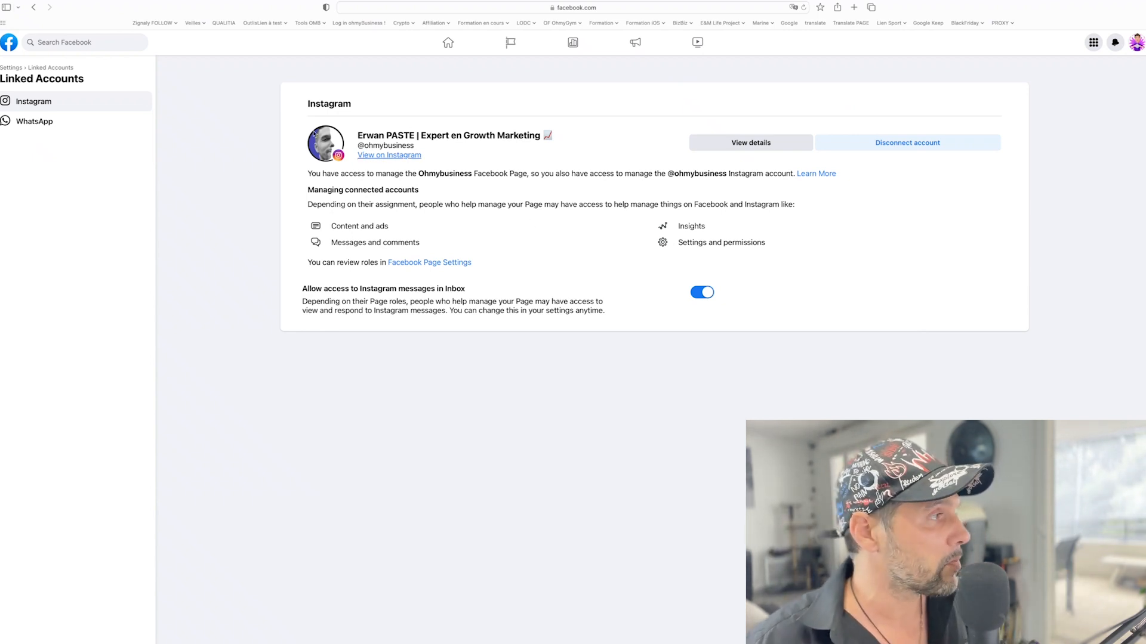
mouse_move(85, 1)
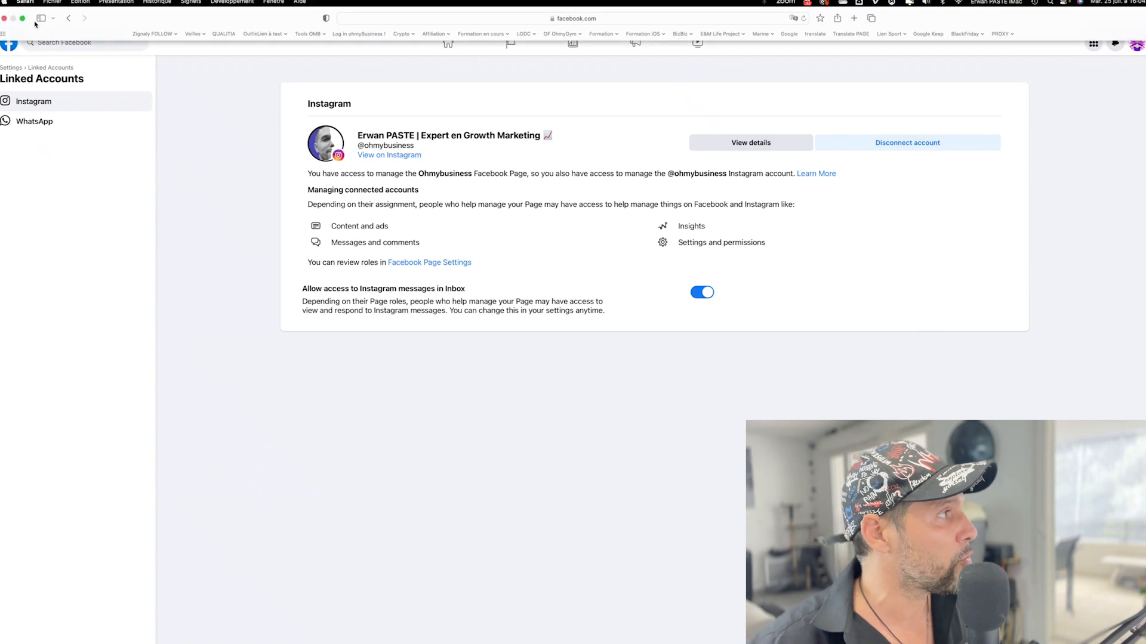
click(4, 20)
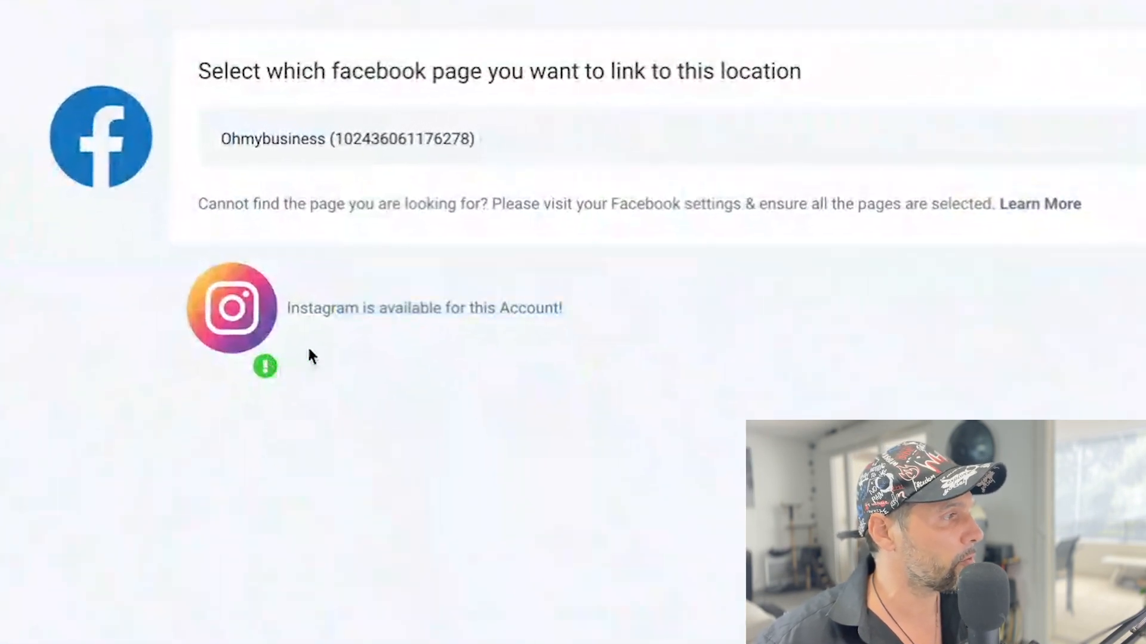
- Confirm the Ohmybusiness page link and select "ohmyBusiness Compte publicitaire" as the Facebook ad account
click(969, 334)
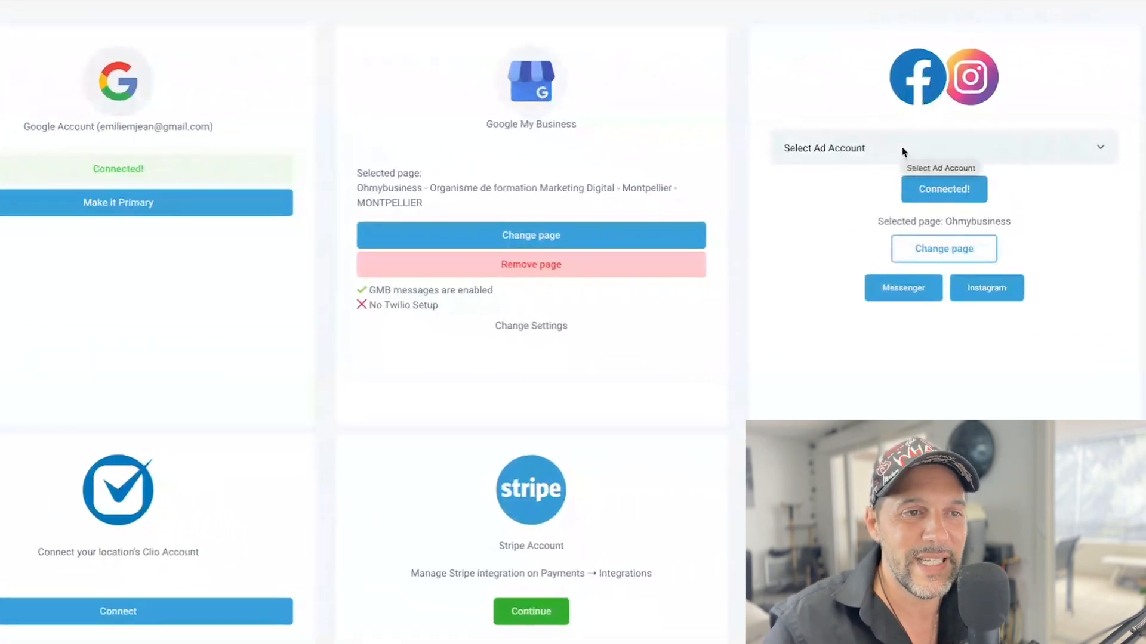
click(904, 152)
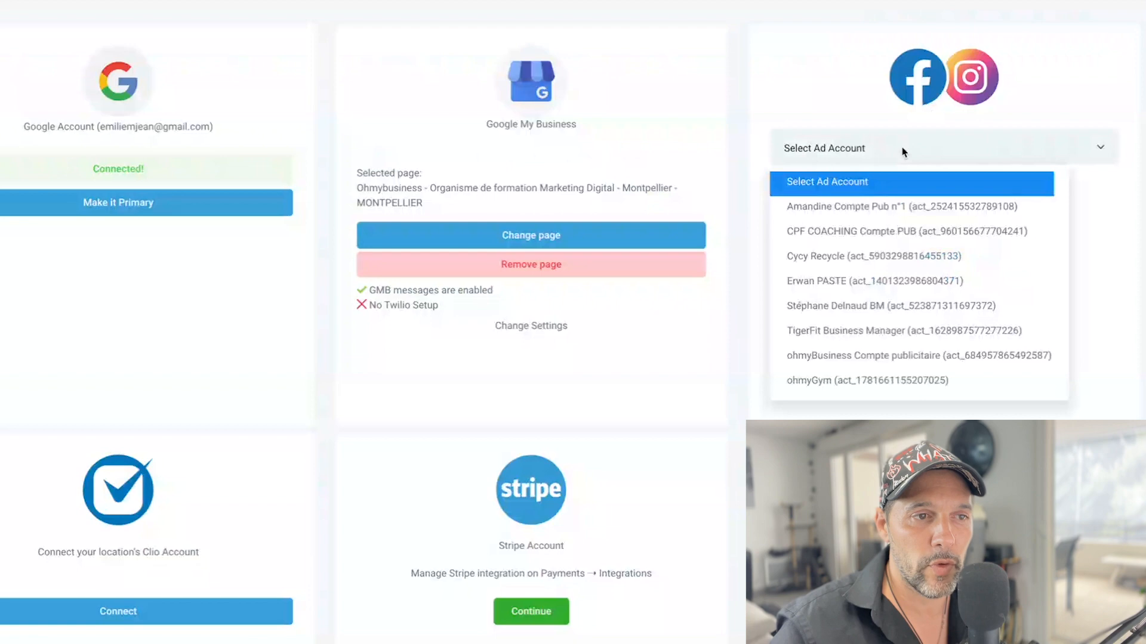
click(836, 355)
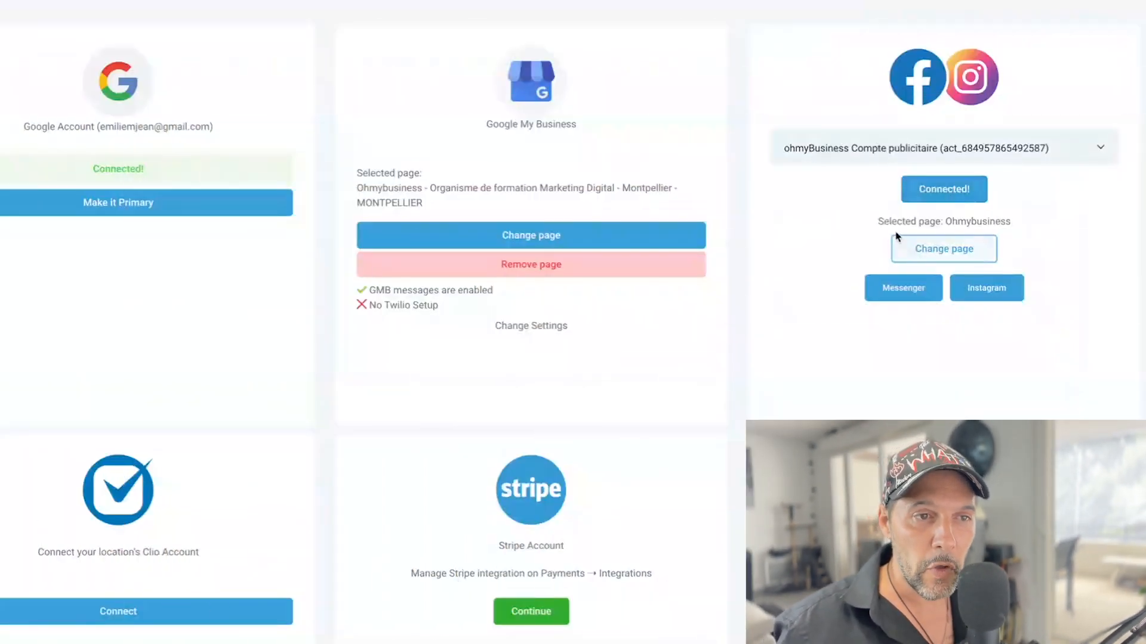
drag(892, 224, 995, 225)
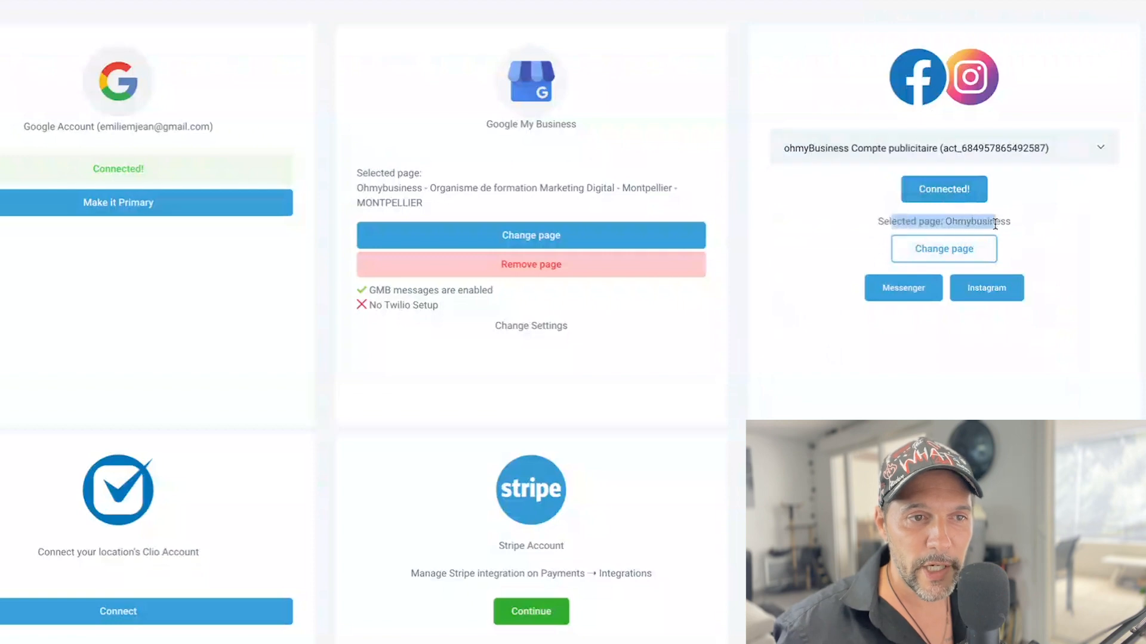
- Save the Messenger settings with receiving Facebook Messenger messages enabled, and open the Instagram message settings
click(920, 289)
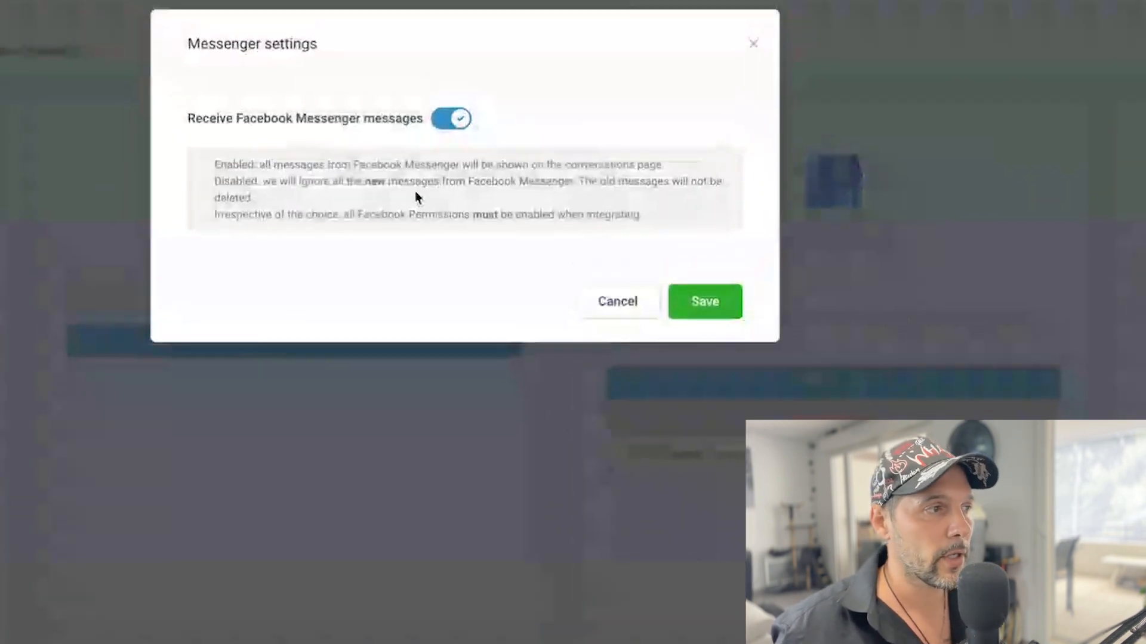
click(444, 130)
click(444, 131)
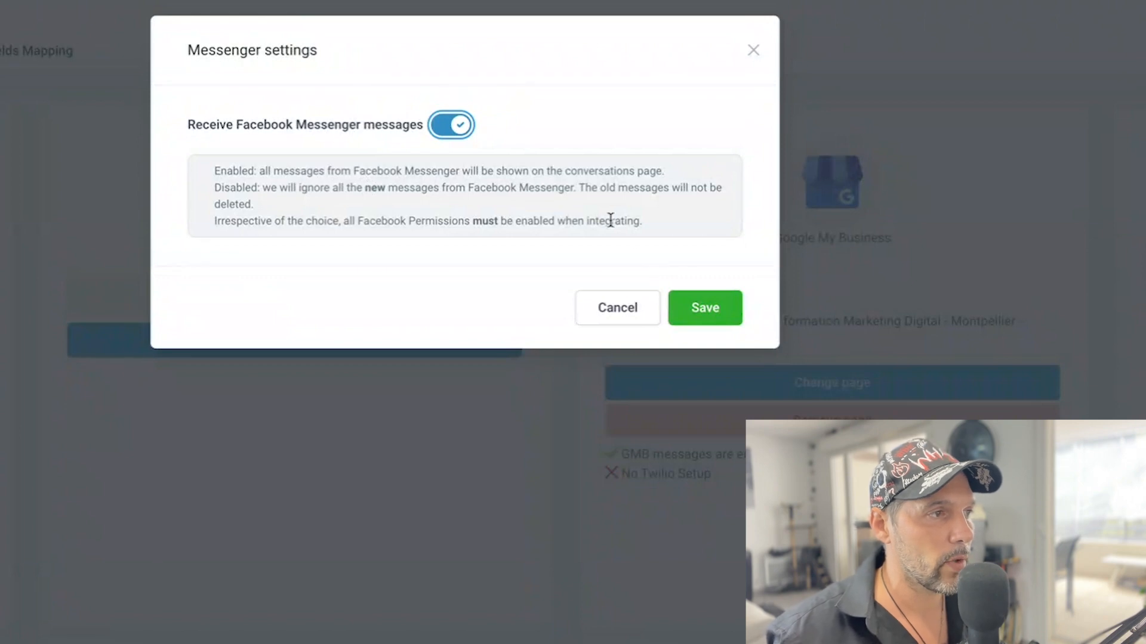
click(690, 310)
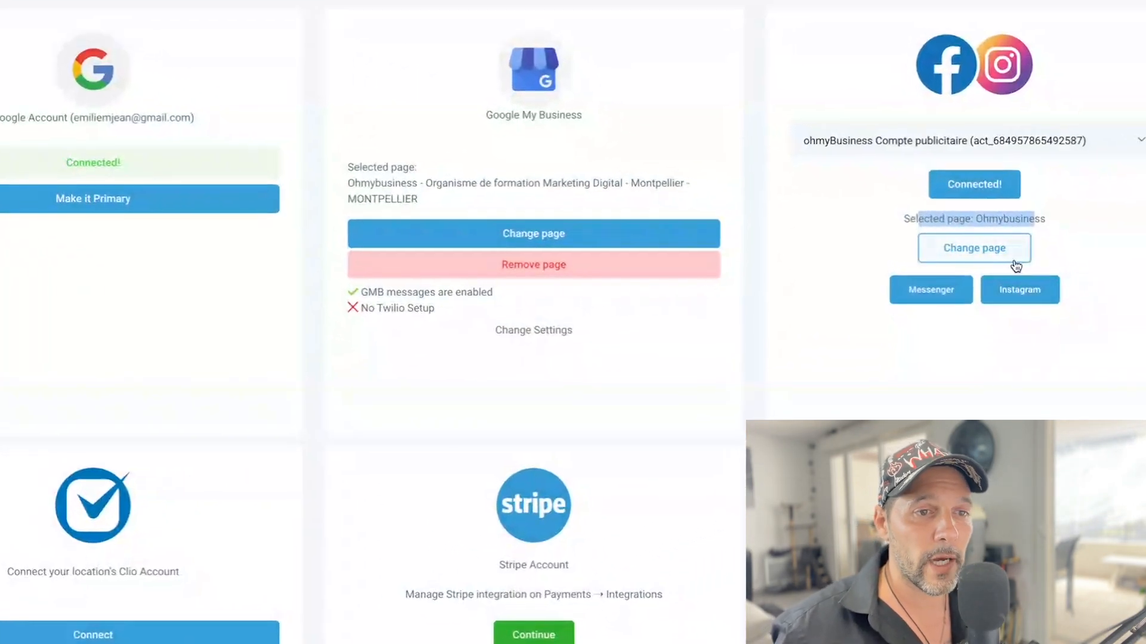
click(1018, 288)
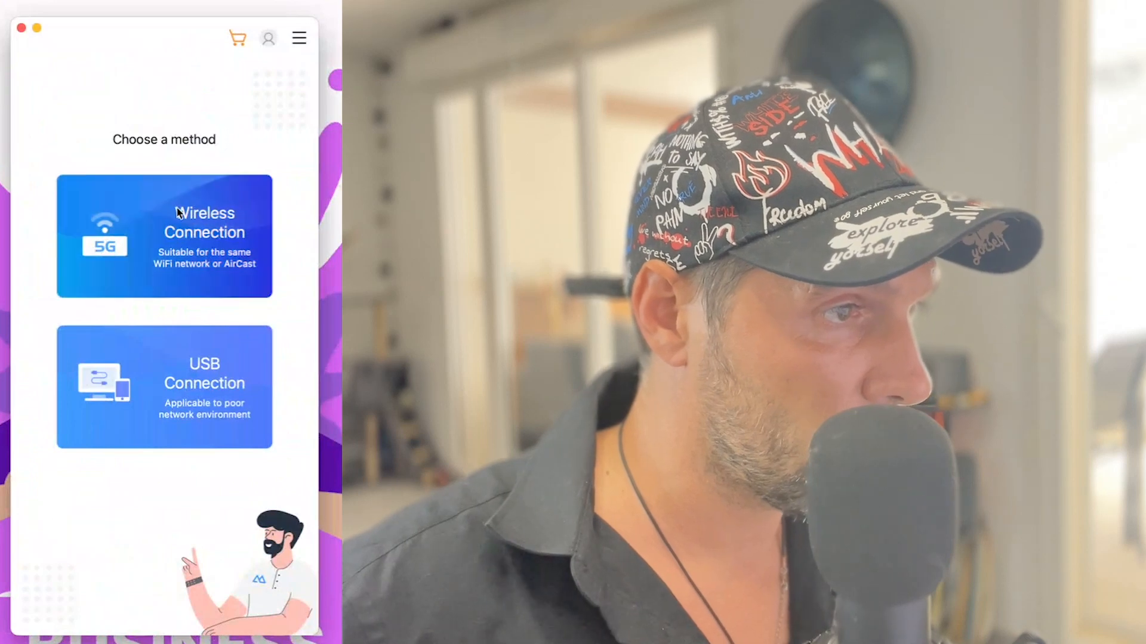
- On the mirrored phone, open "Paramètres des messages" under "Messages et réponses aux stories" in the ohmybusiness Instagram profile's settings
click(576, 193)
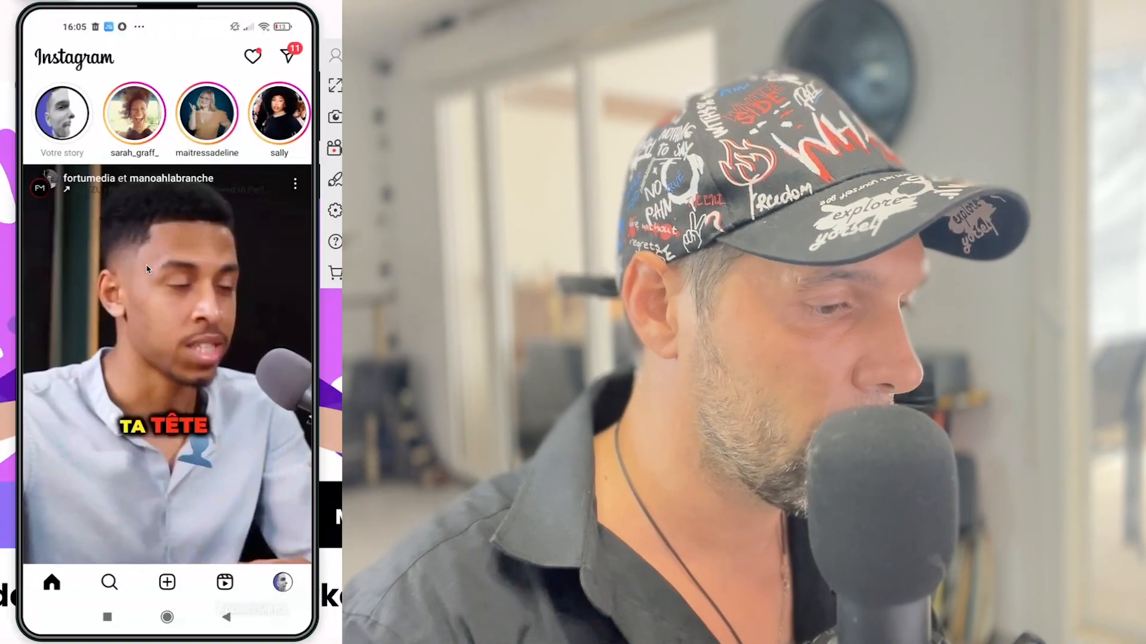
click(279, 586)
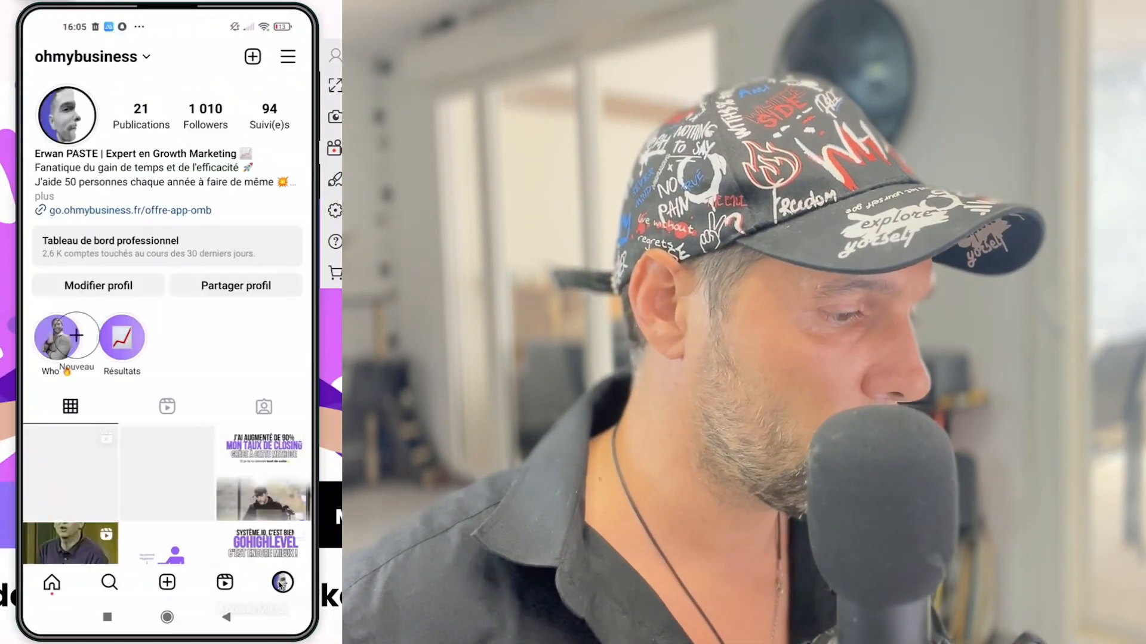
click(287, 59)
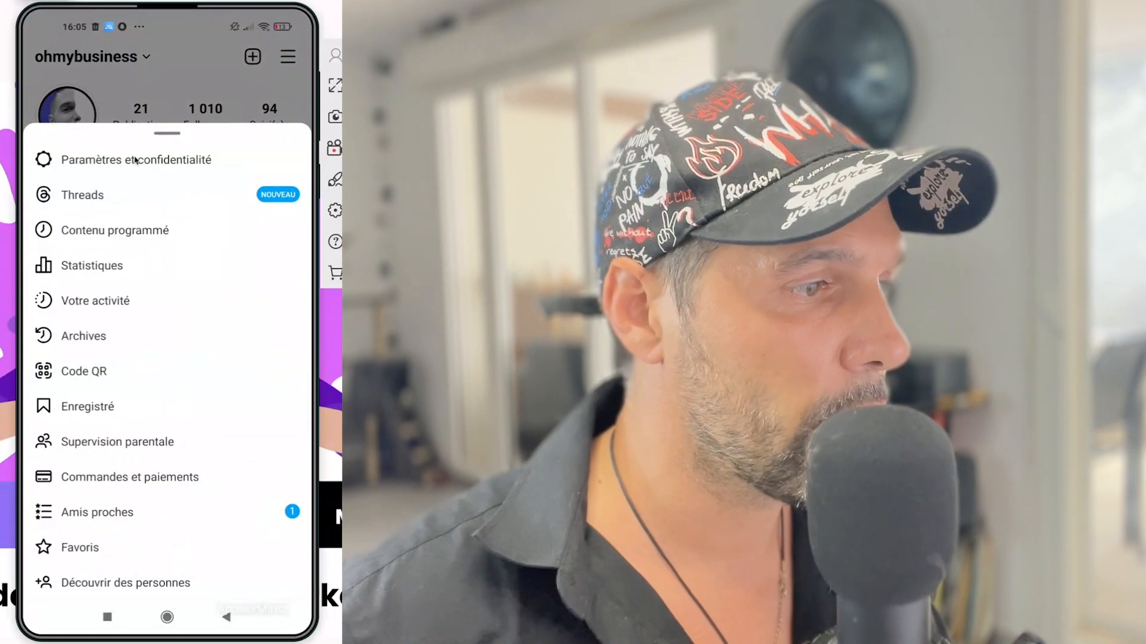
click(121, 162)
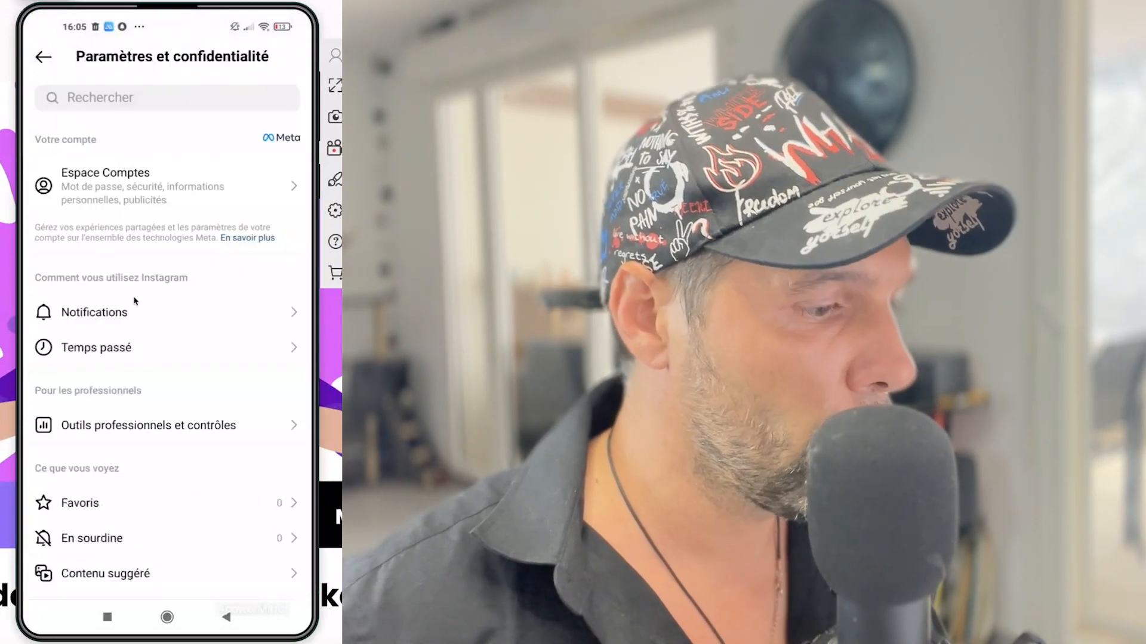
scroll(135, 301, down, 5)
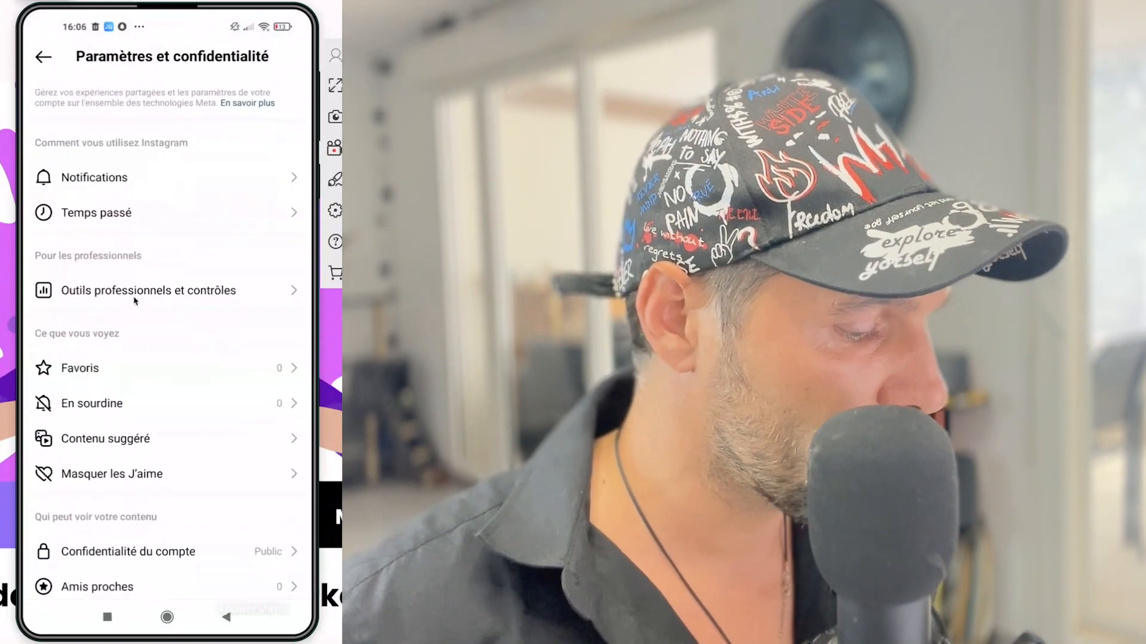
scroll(136, 301, down, 3)
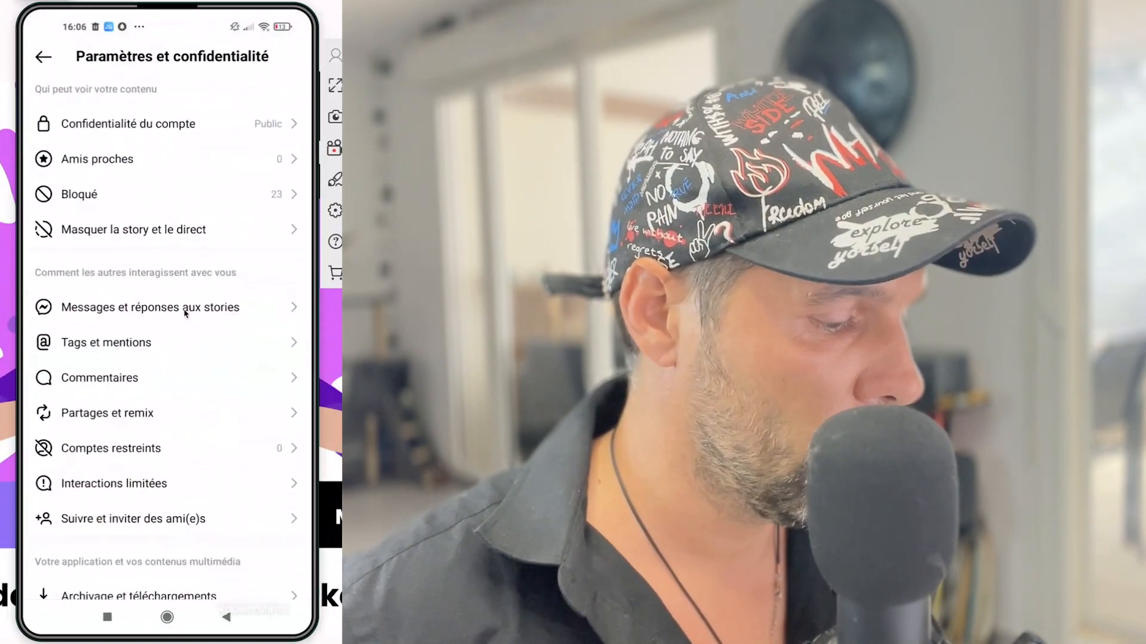
click(186, 311)
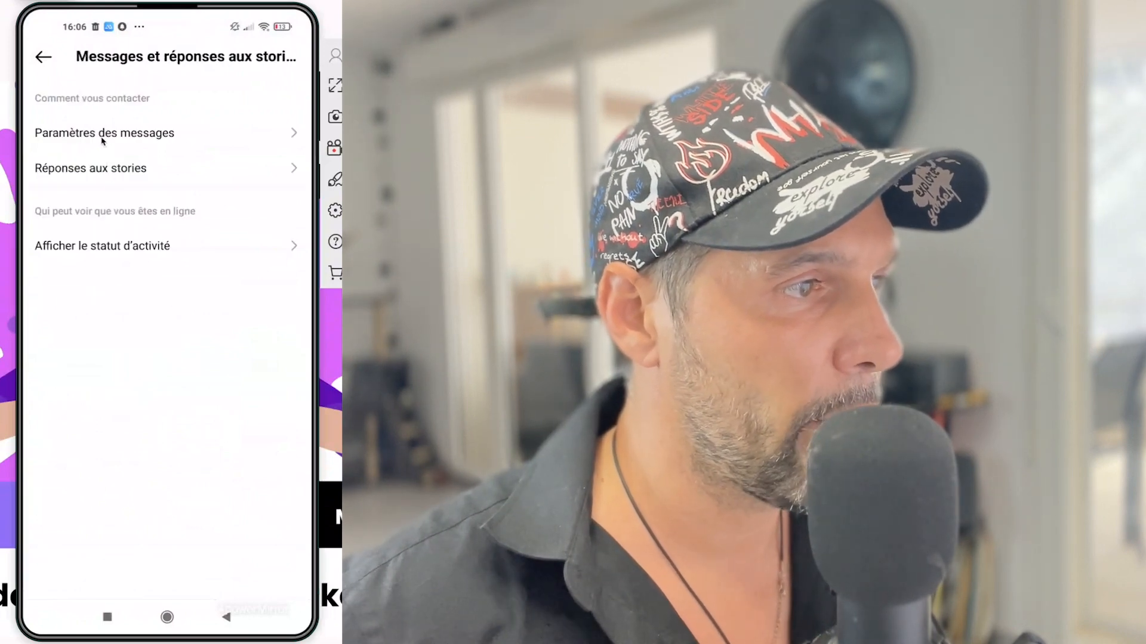
click(104, 133)
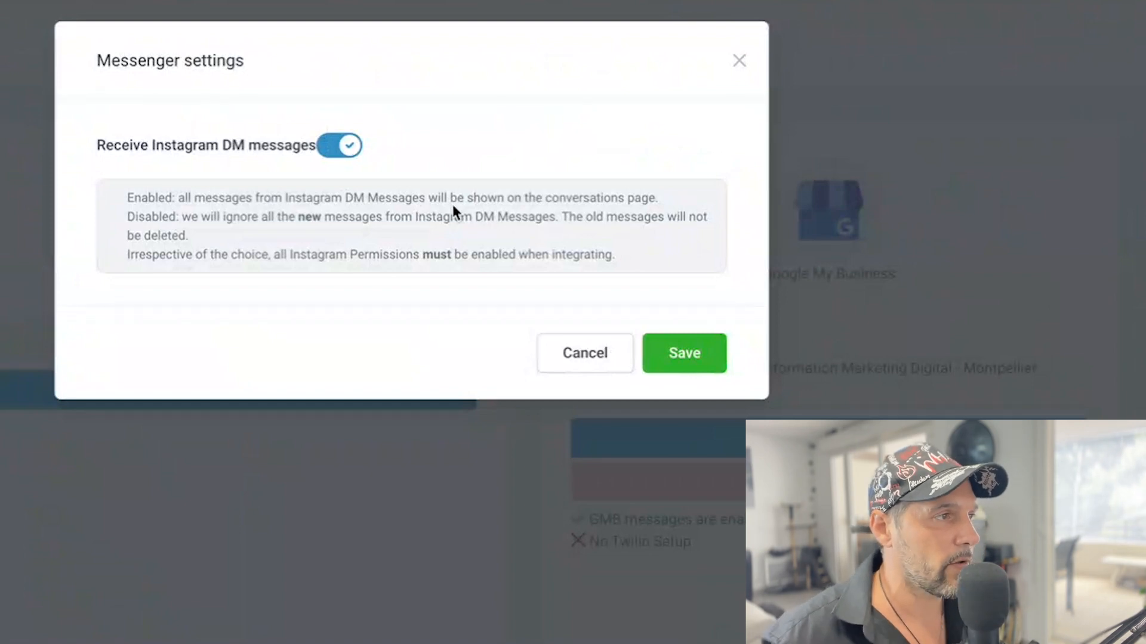
- Save the Instagram settings with receiving Instagram DM messages enabled, and leave the integration settings for the conversations inbox
click(668, 355)
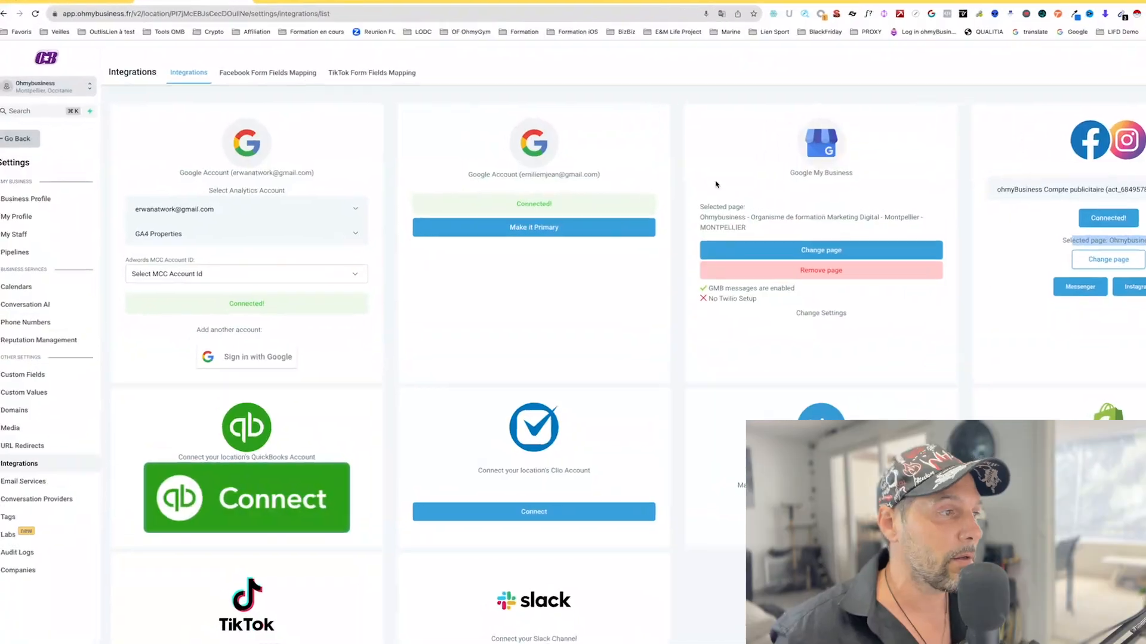
click(21, 138)
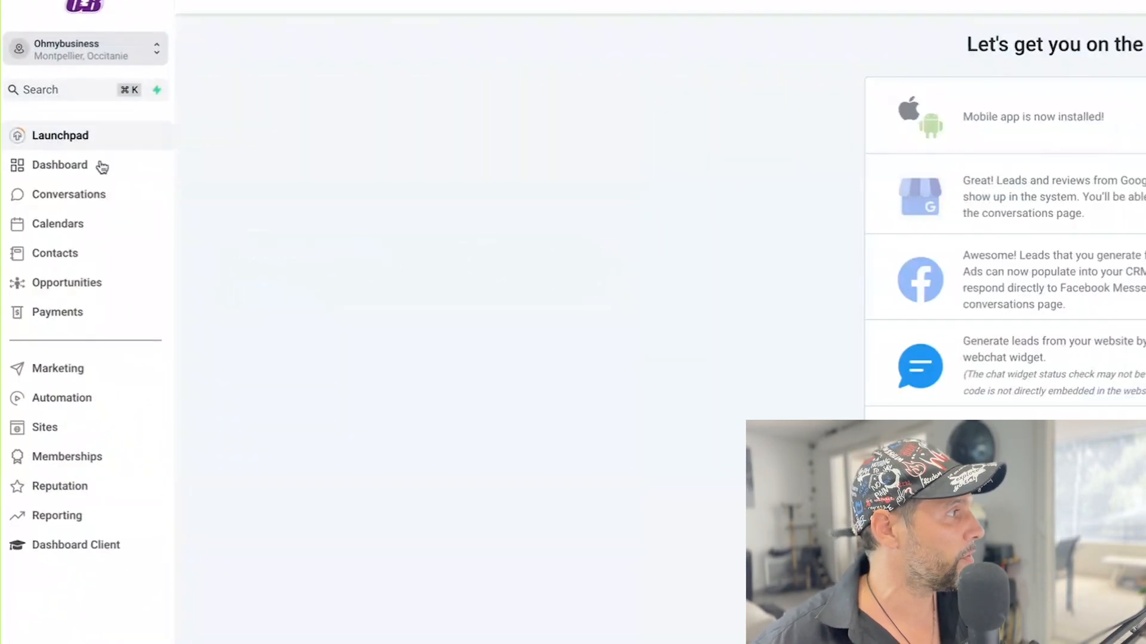
click(70, 196)
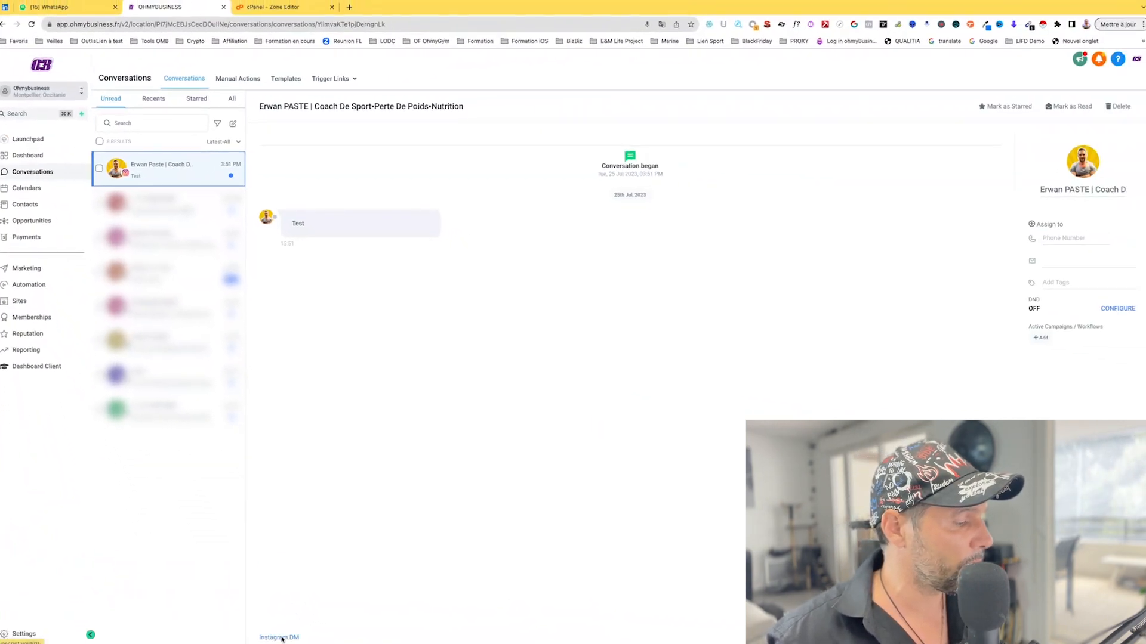
- Reply "Recu" by Instagram DM to the "Test" message in the open conversation
click(280, 638)
text(R)
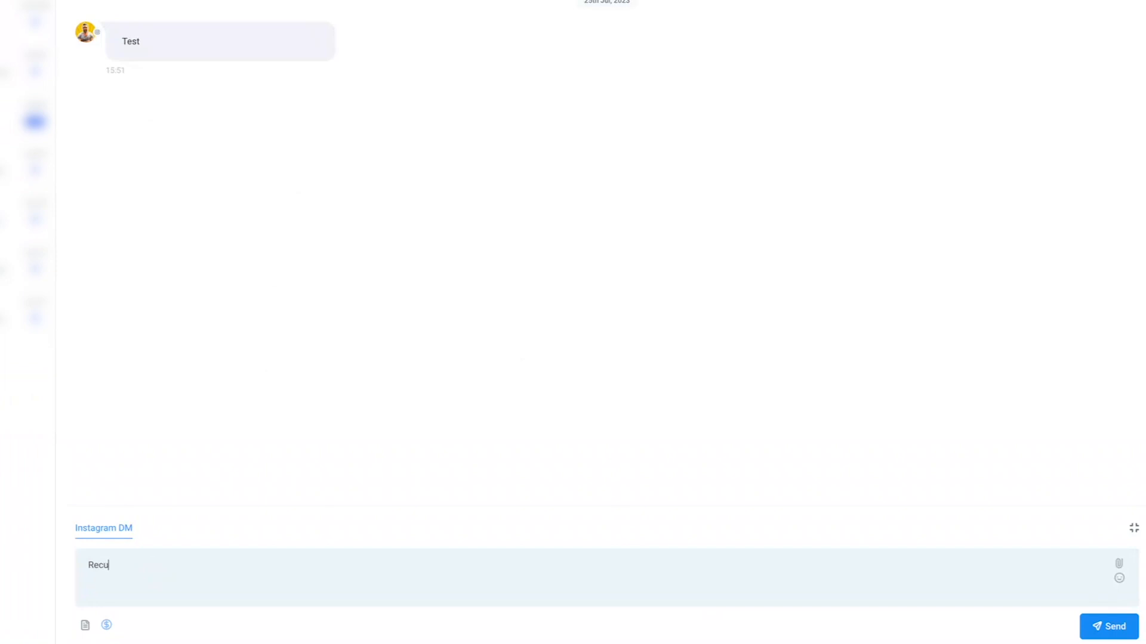
text(ecu)
key(Return)
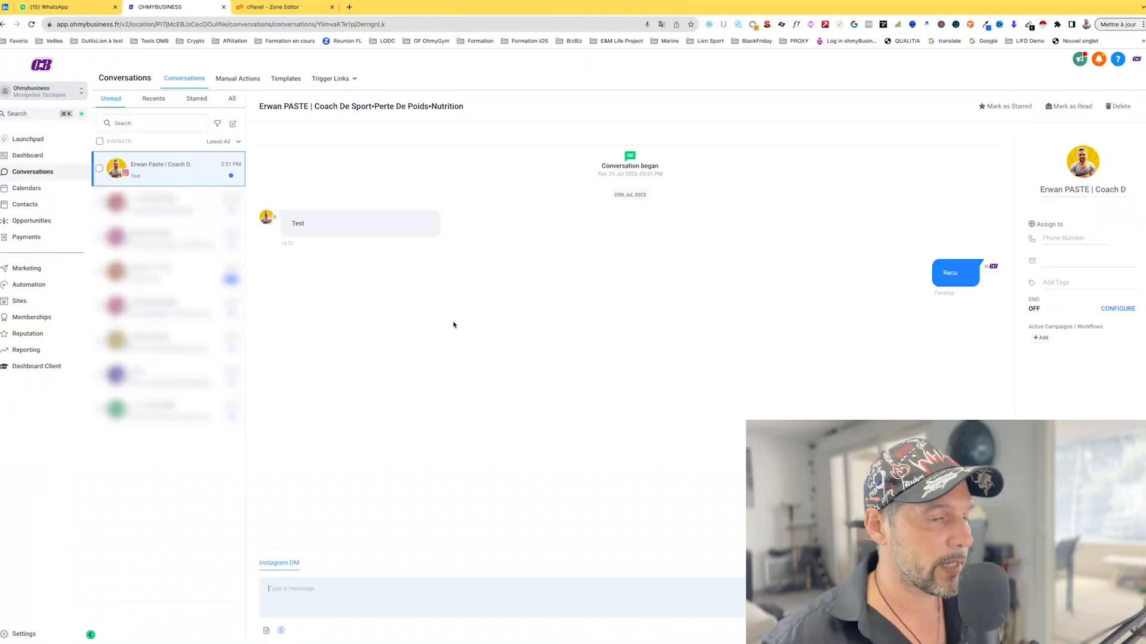